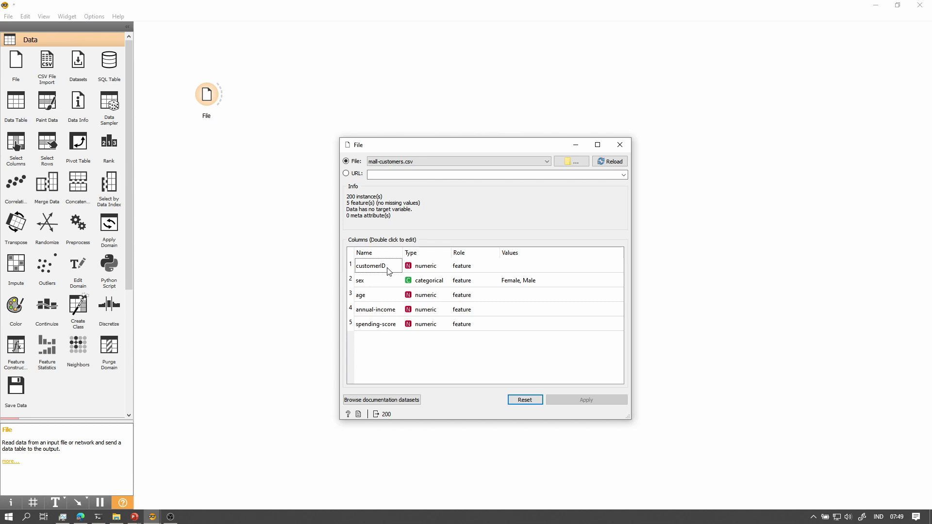
# Set the role of the customerID column to skip in the mall customers data file and apply the change.
pyautogui.click(388, 280)
pyautogui.click(380, 297)
pyautogui.click(371, 314)
pyautogui.click(376, 328)
pyautogui.click(463, 268)
pyautogui.doubleClick(463, 267)
pyautogui.click(474, 267)
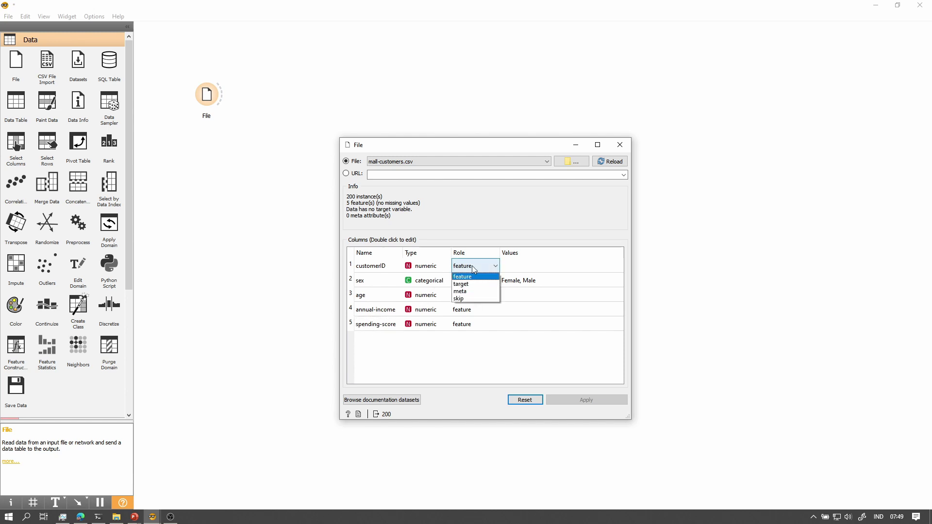
pyautogui.click(465, 298)
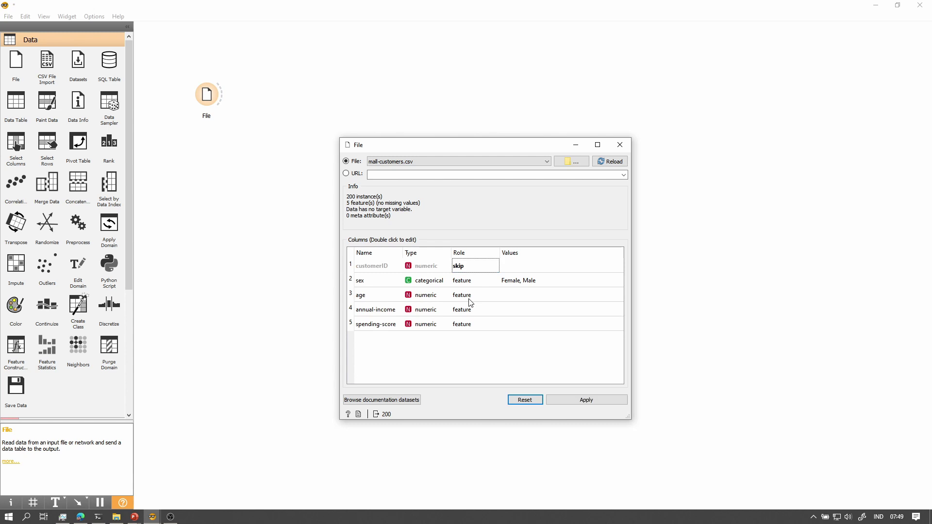
pyautogui.click(585, 404)
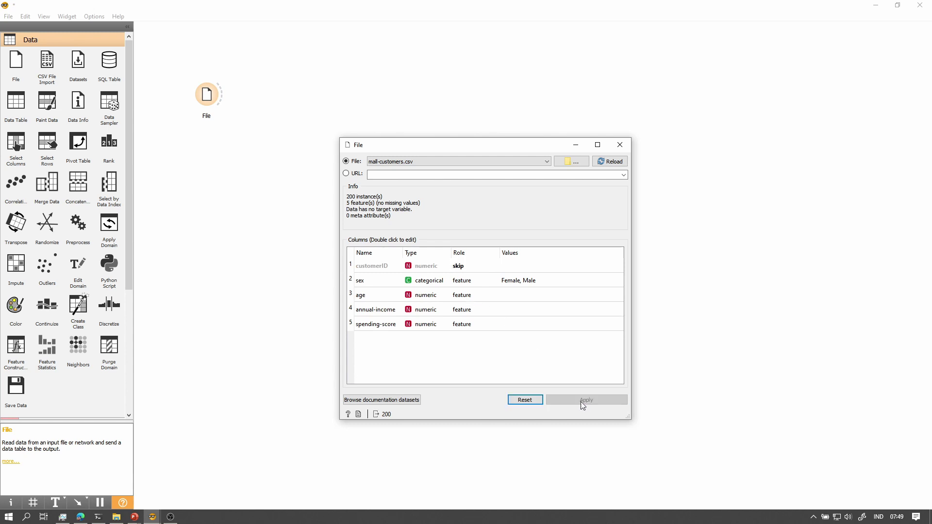
pyautogui.click(620, 144)
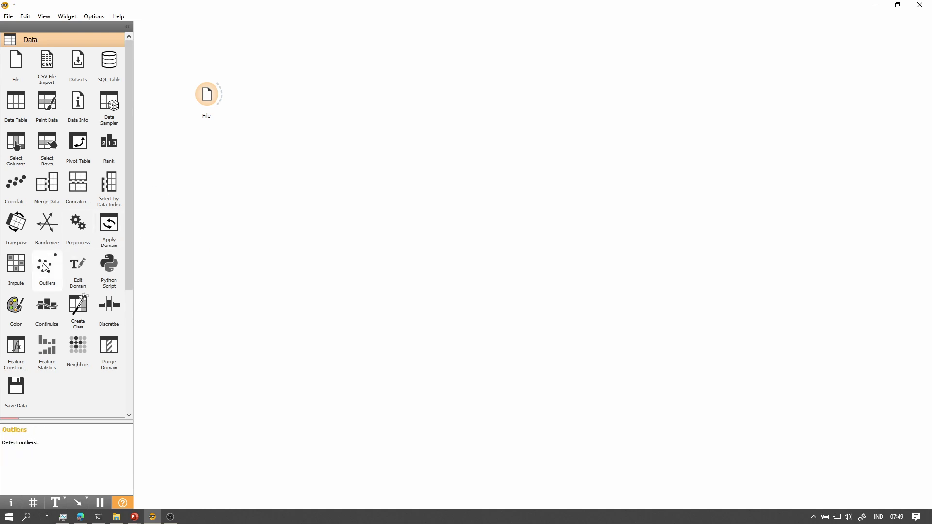
# Add a Scatter Plot widget to the canvas and connect the File widget's output to it.
pyautogui.scroll(-4, 63, 289)
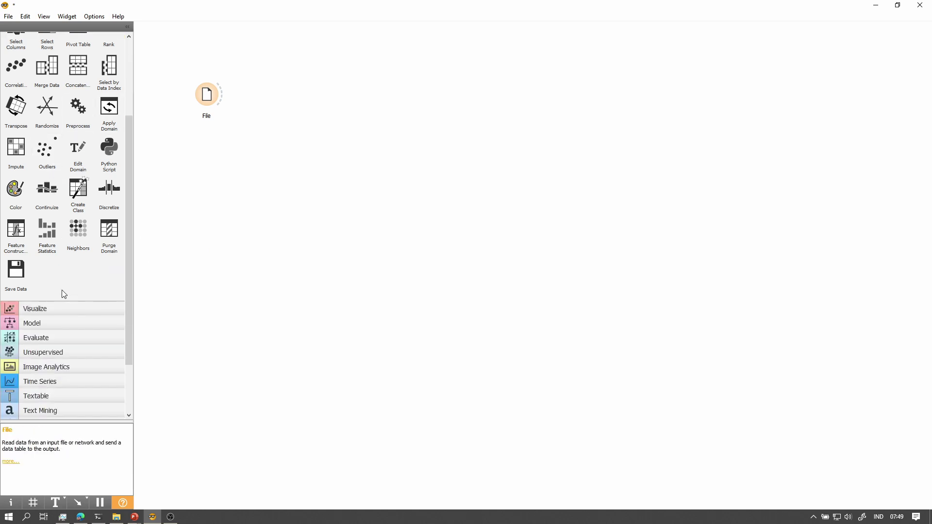
pyautogui.scroll(4, 65, 278)
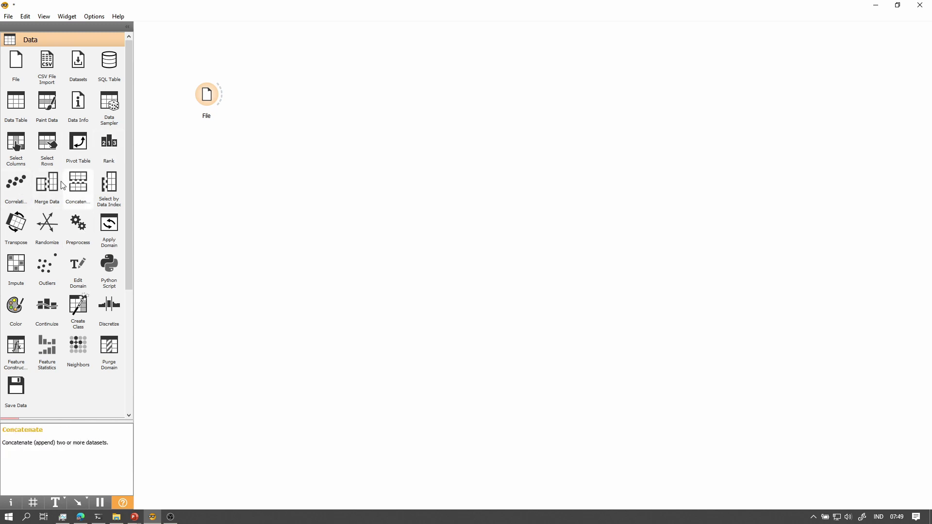
pyautogui.scroll(-5, 62, 199)
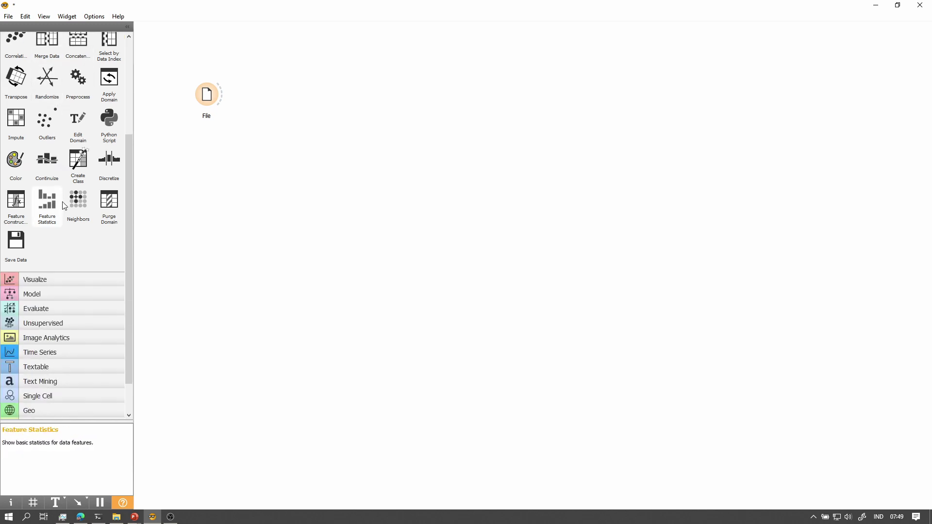
pyautogui.click(77, 279)
pyautogui.scroll(-4, 84, 264)
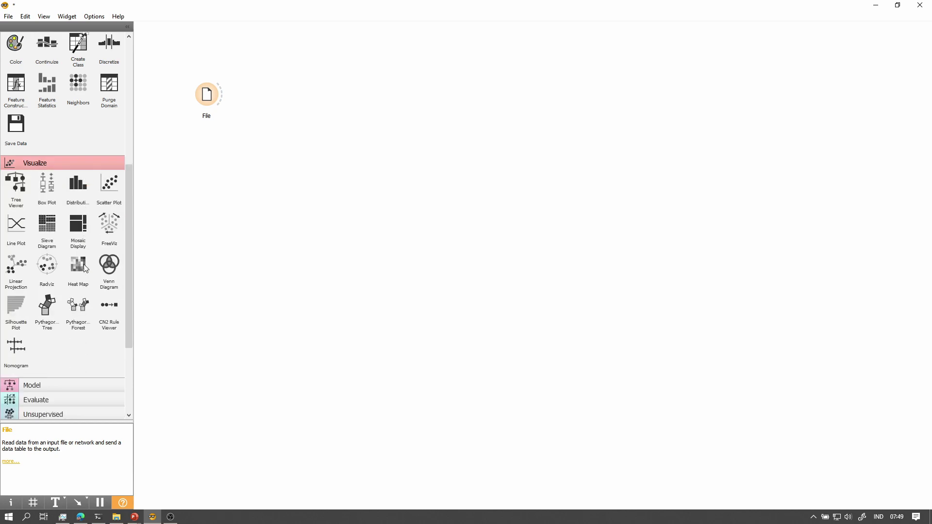
pyautogui.click(110, 195)
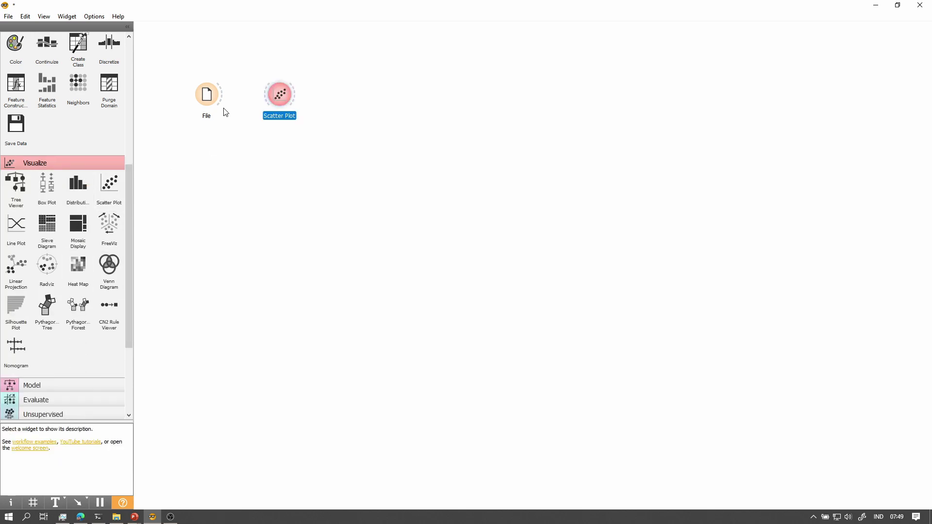
pyautogui.moveTo(225, 111); pyautogui.dragTo(267, 94)
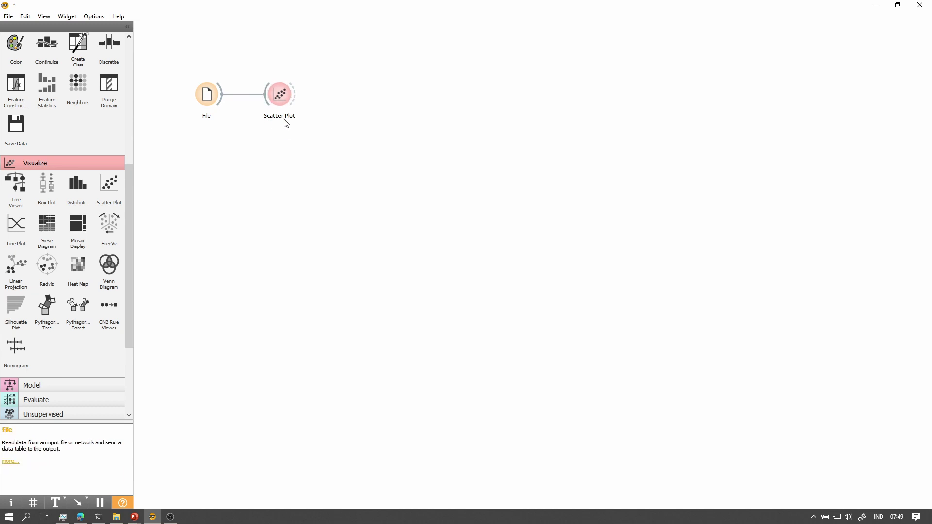
# Open the scatter plot, plot age on the x axis and turn off the regression line.
pyautogui.doubleClick(283, 98)
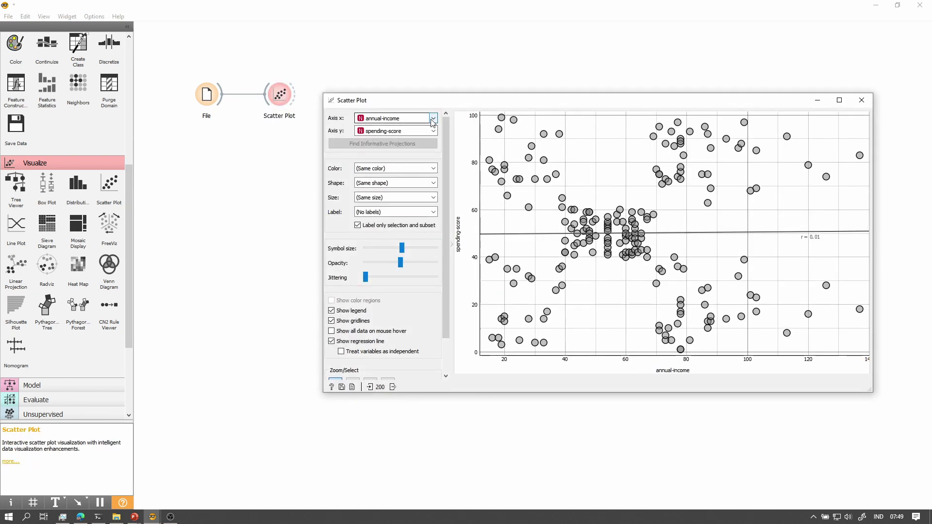
pyautogui.click(433, 120)
pyautogui.click(431, 119)
pyautogui.click(429, 120)
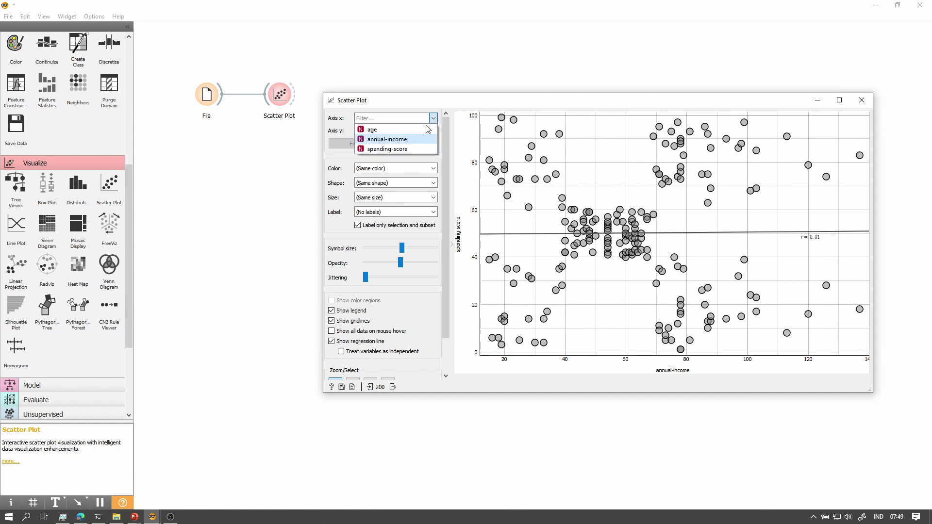
pyautogui.click(427, 130)
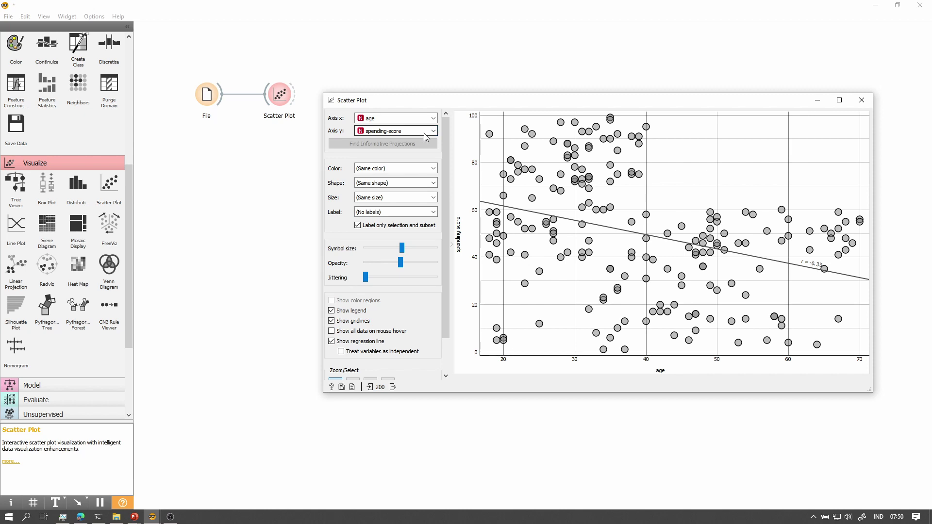
pyautogui.click(423, 133)
pyautogui.click(423, 133)
pyautogui.click(369, 341)
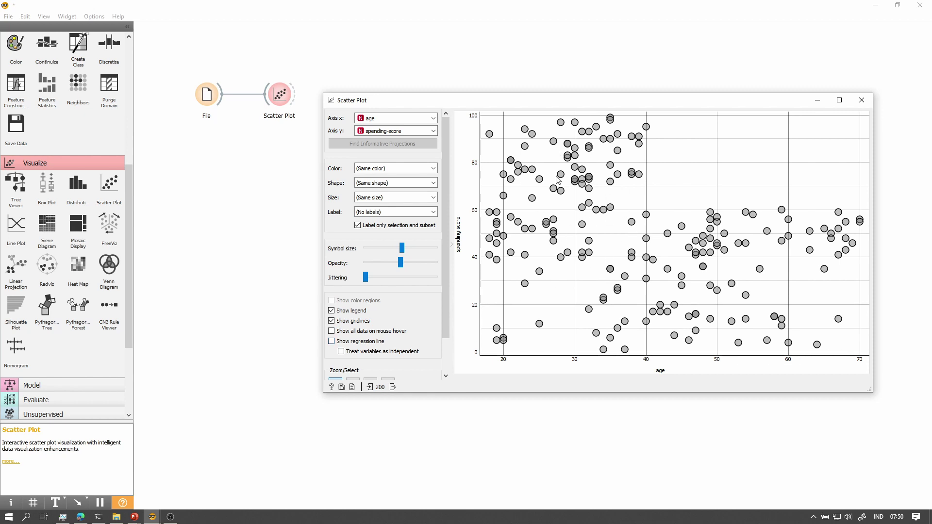
# Plot spending-score on the x axis against annual-income on the y axis, and close the scatter plot.
pyautogui.click(435, 131)
pyautogui.click(425, 152)
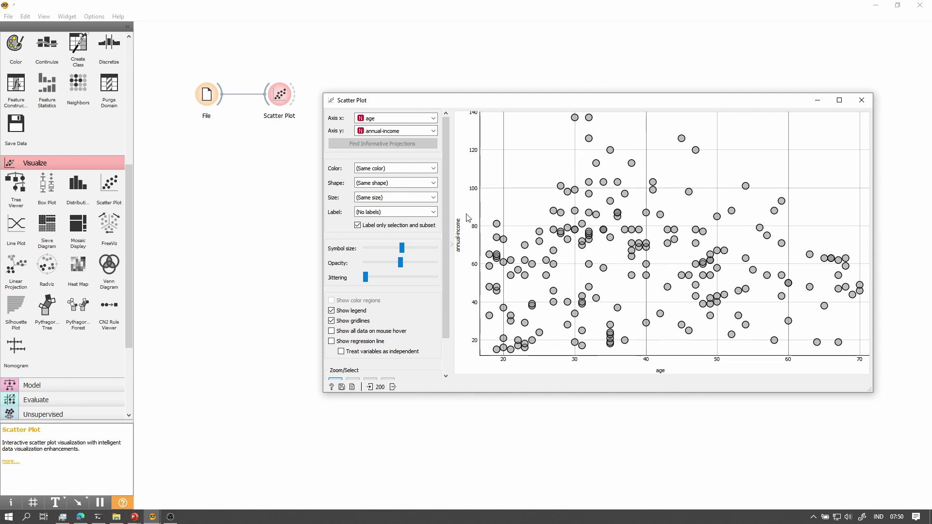
pyautogui.click(434, 119)
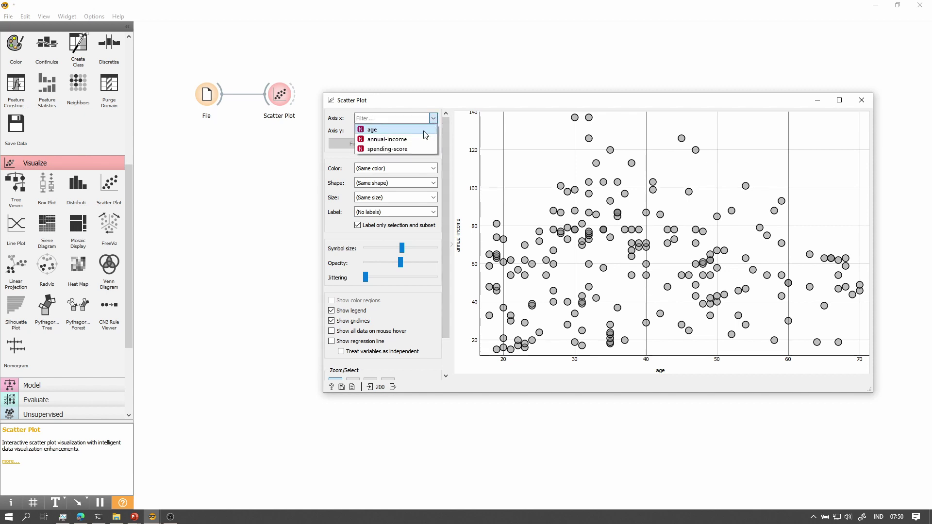
pyautogui.click(410, 140)
pyautogui.click(422, 118)
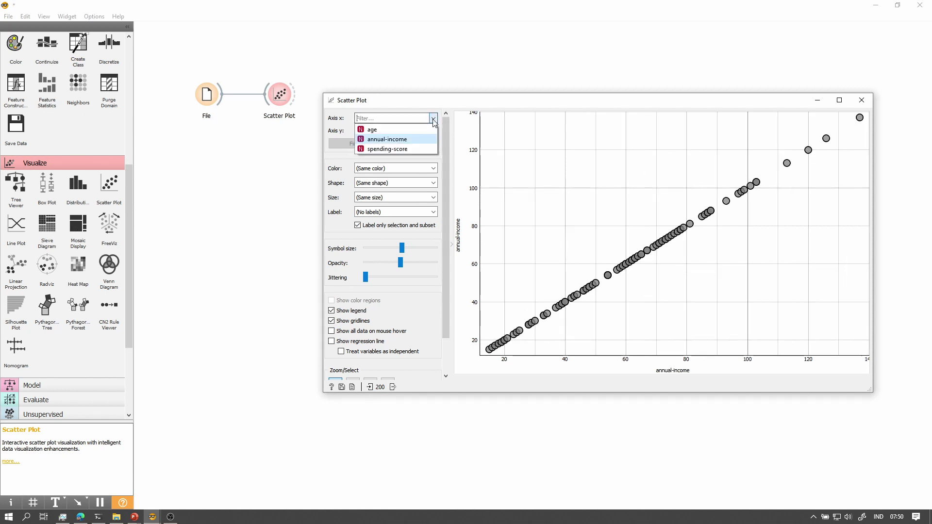
pyautogui.click(409, 146)
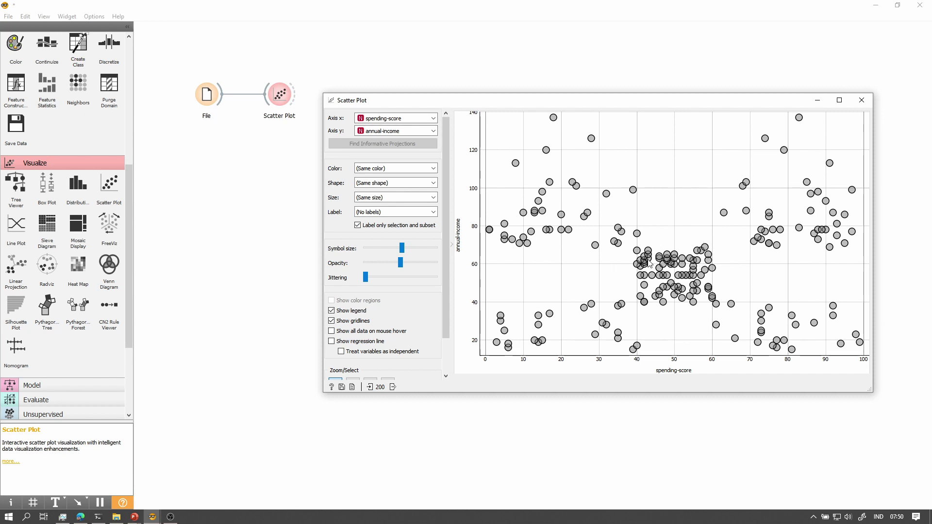
pyautogui.moveTo(648, 261)
pyautogui.click(862, 100)
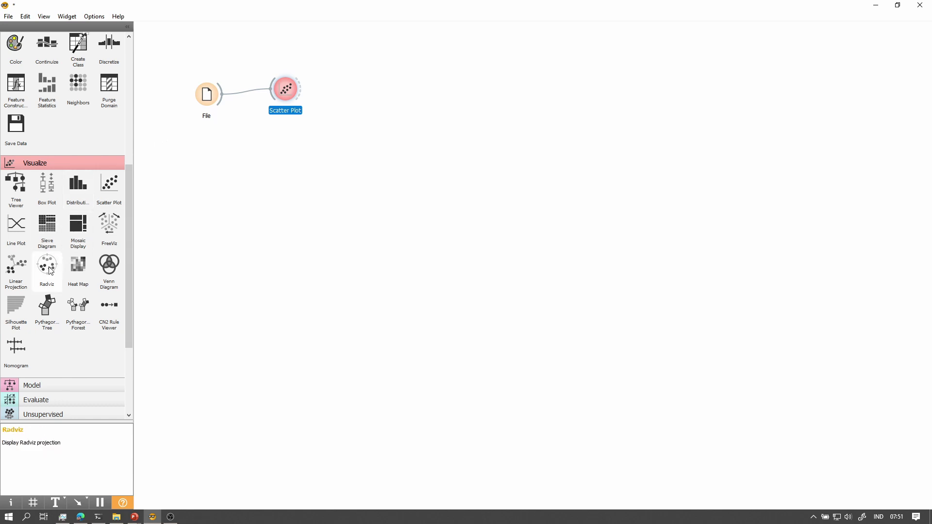
# Add a k-Means widget below the Scatter Plot and connect the File widget's output to it.
pyautogui.scroll(-3, 39, 292)
pyautogui.click(33, 328)
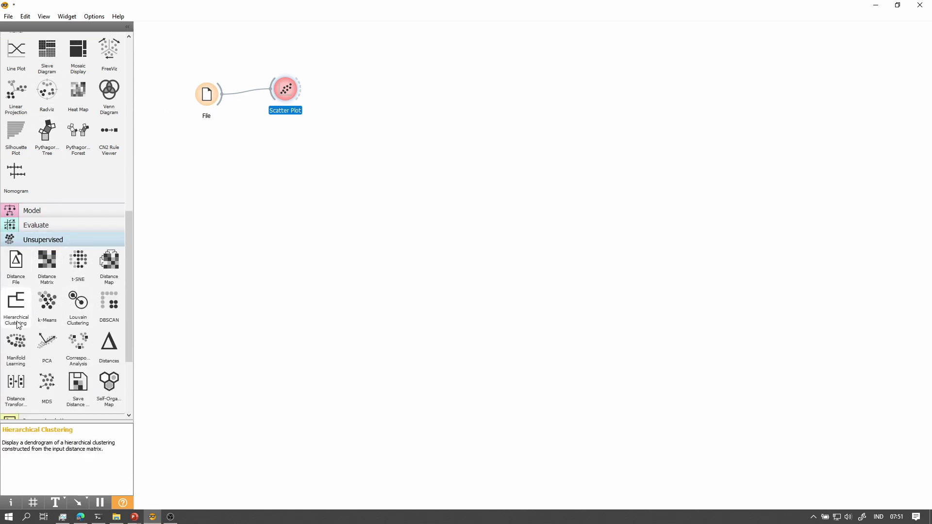
pyautogui.scroll(-1, 70, 332)
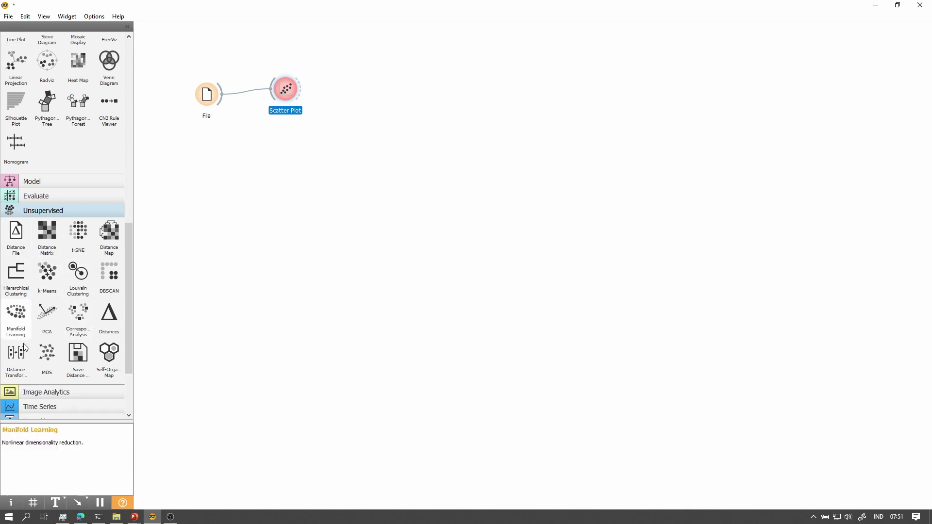
pyautogui.click(75, 179)
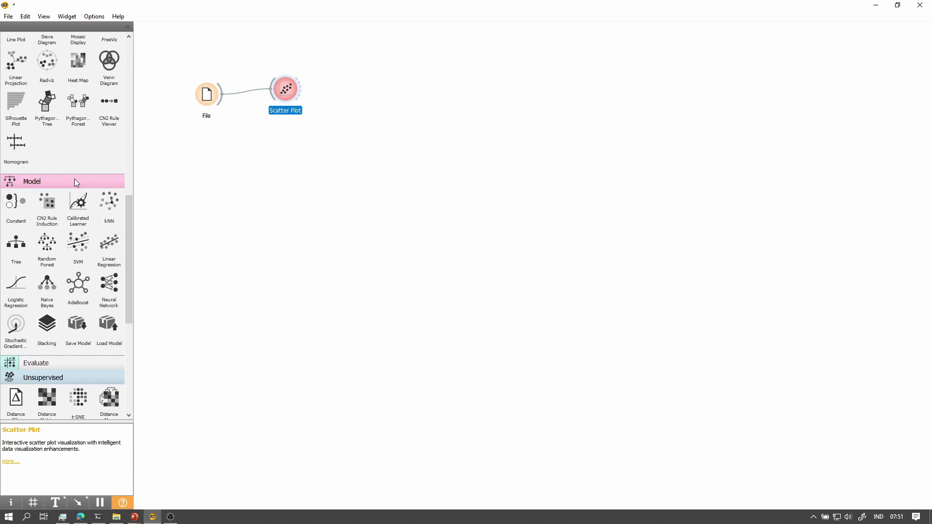
pyautogui.click(90, 183)
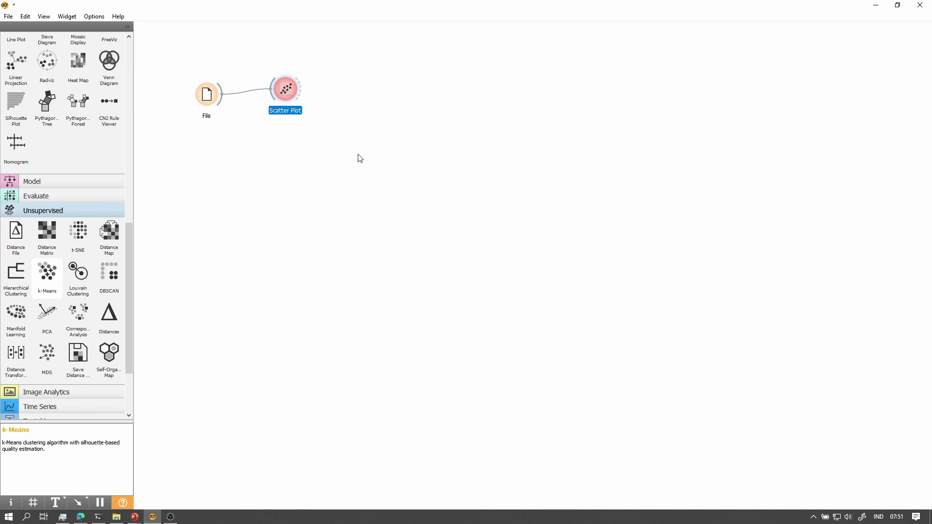
pyautogui.moveTo(360, 158); pyautogui.dragTo(361, 138)
pyautogui.moveTo(365, 99); pyautogui.dragTo(292, 163)
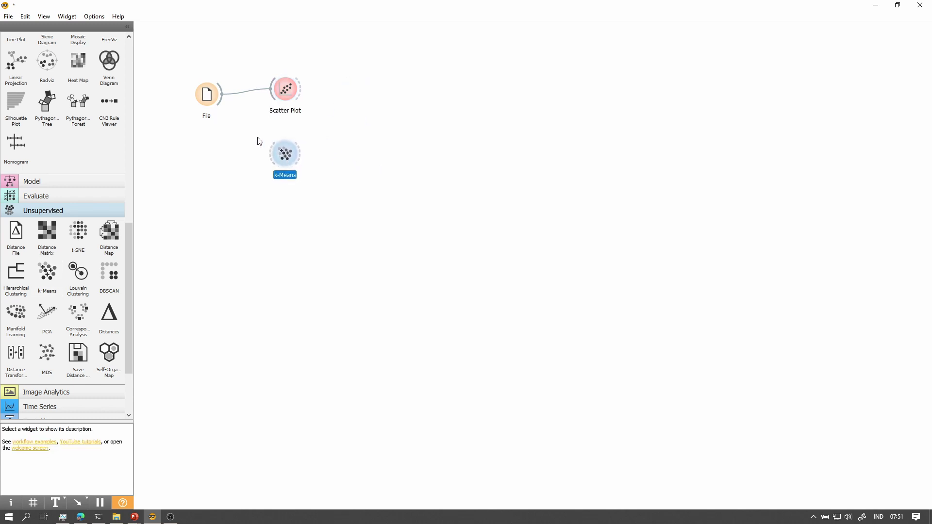
pyautogui.moveTo(221, 94); pyautogui.dragTo(272, 153)
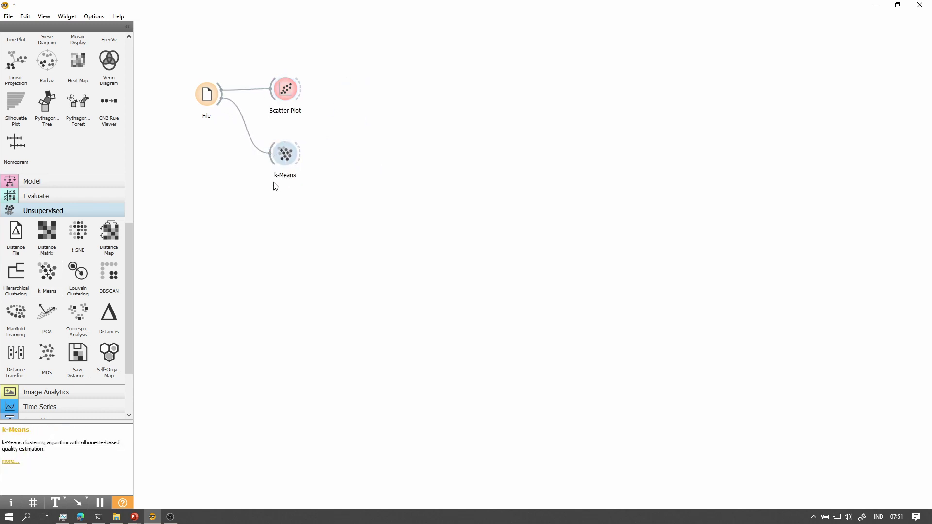
# Remove the link between File and Scatter Plot, and connect the k-Means output to the Scatter Plot instead.
pyautogui.doubleClick(258, 93)
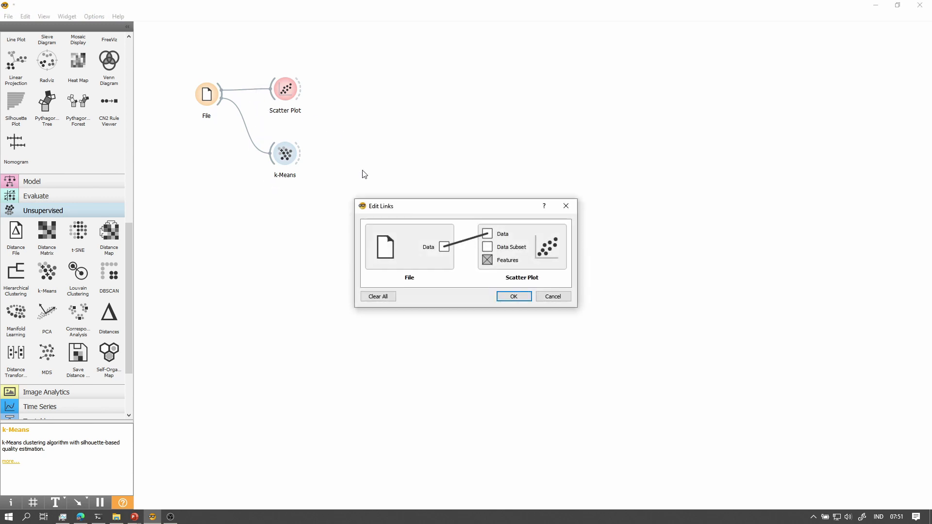
pyautogui.click(463, 242)
pyautogui.click(509, 297)
pyautogui.moveTo(289, 90); pyautogui.dragTo(316, 113)
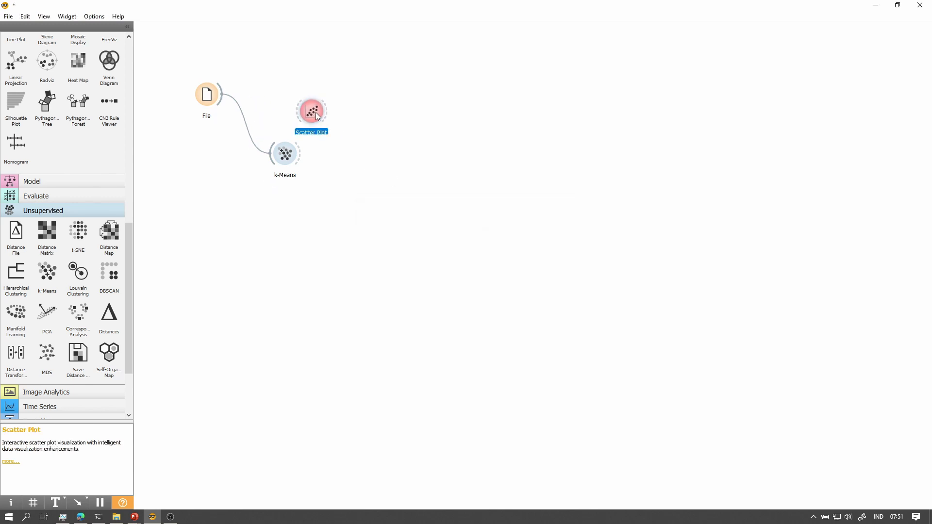
pyautogui.moveTo(302, 155); pyautogui.dragTo(351, 141)
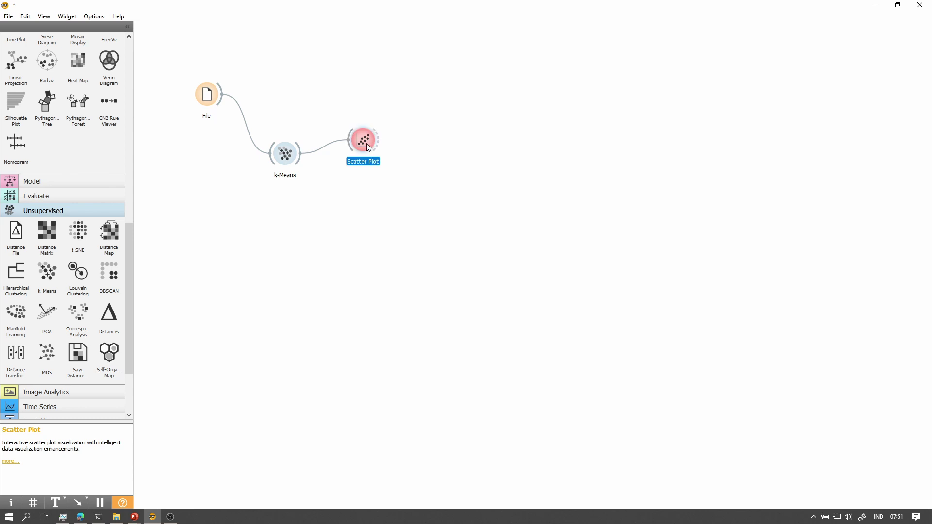
# Colour the scatter plot points by Cluster, keeping annual-income as the y axis variable.
pyautogui.doubleClick(366, 143)
pyautogui.click(432, 131)
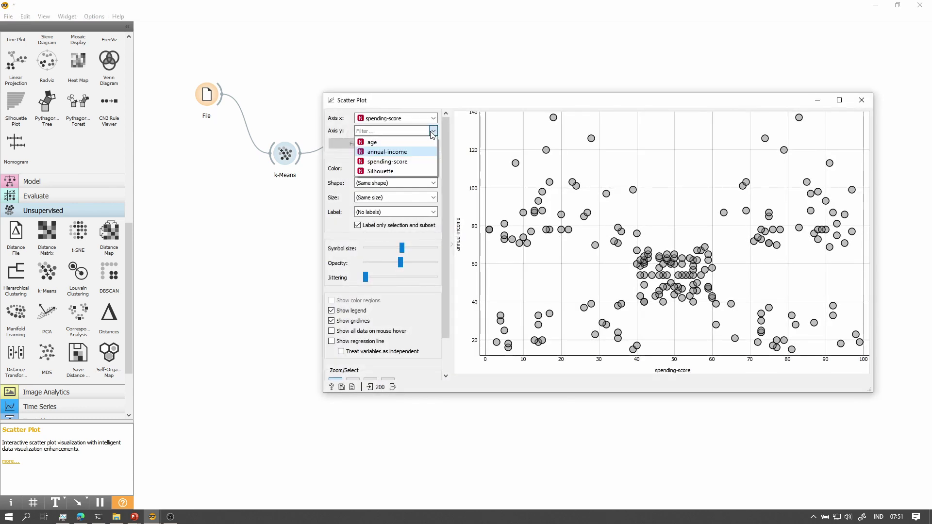
pyautogui.click(431, 151)
pyautogui.click(433, 168)
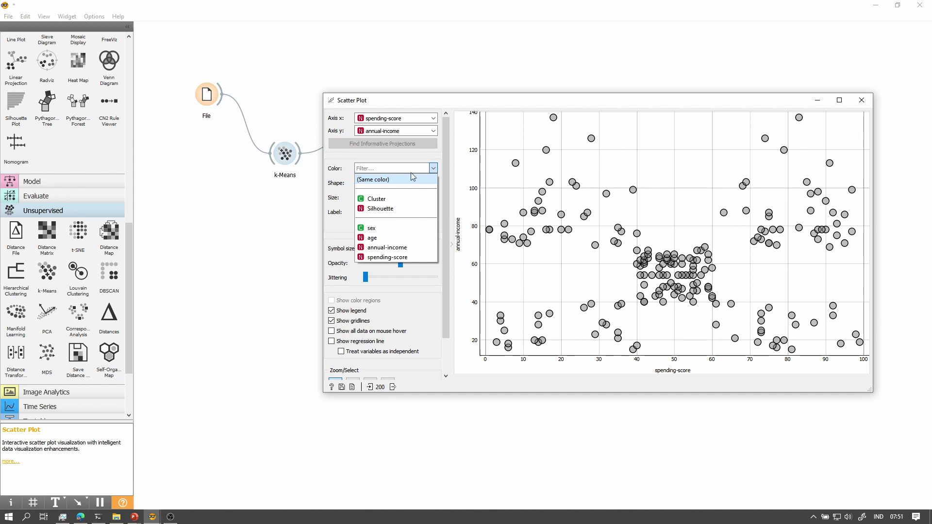
pyautogui.click(410, 200)
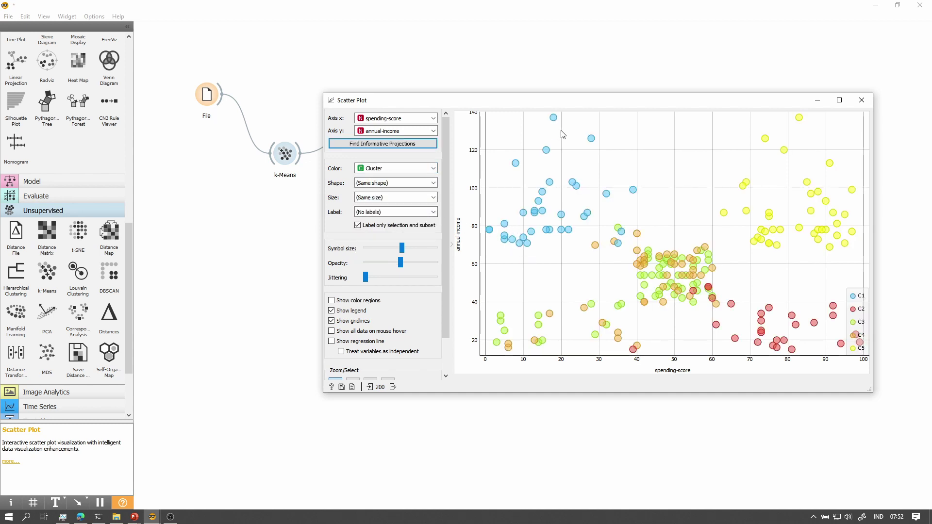
pyautogui.moveTo(587, 104); pyautogui.dragTo(623, 89)
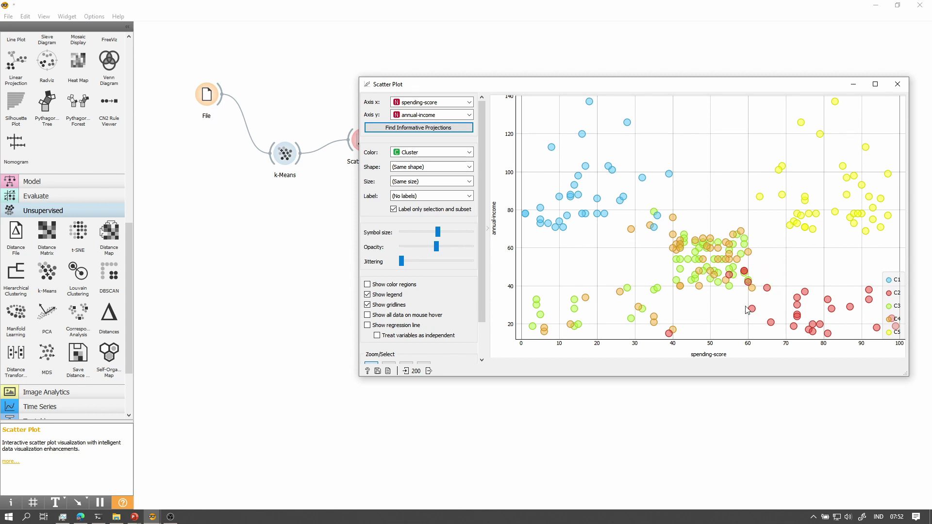
# Review the k-Means clustering settings and the data link between File and k-Means.
pyautogui.doubleClick(285, 154)
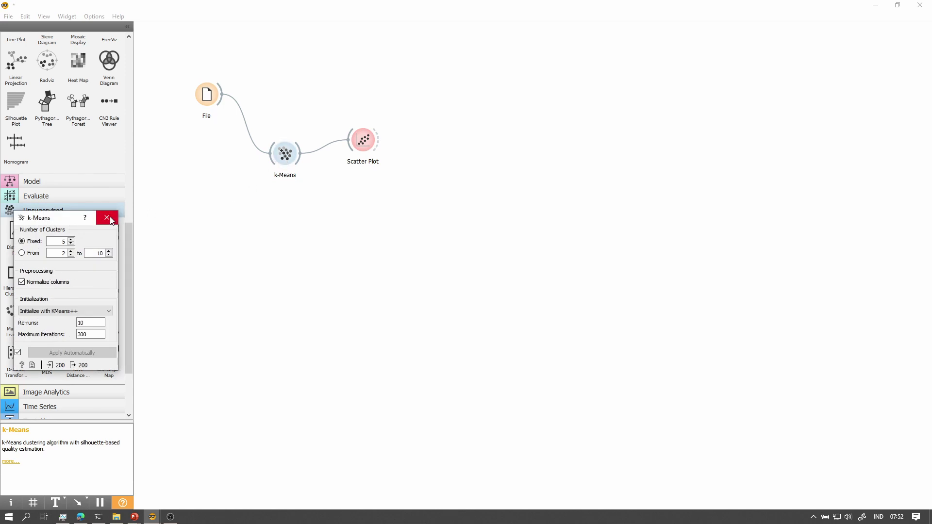
pyautogui.click(110, 220)
pyautogui.doubleClick(256, 142)
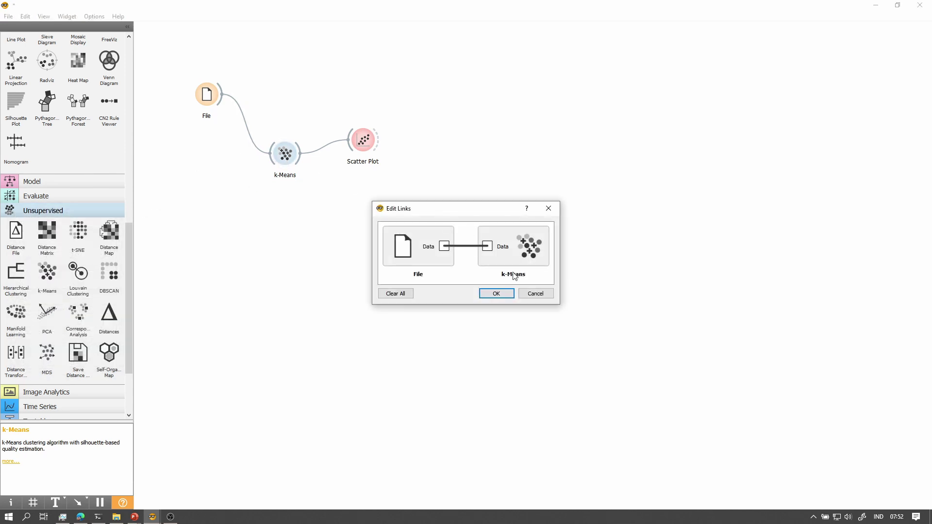
pyautogui.click(535, 293)
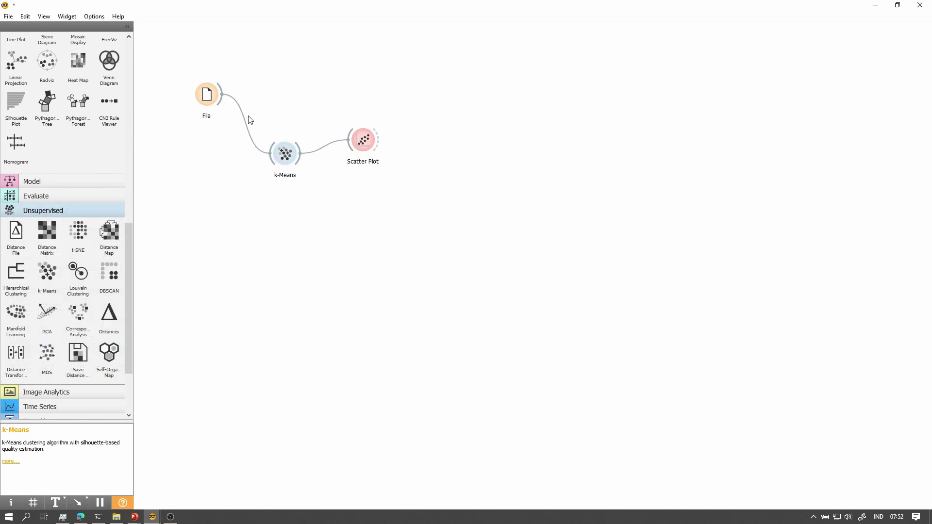
# Set the roles of the sex and age columns to skip in the File widget and apply the change.
pyautogui.doubleClick(210, 102)
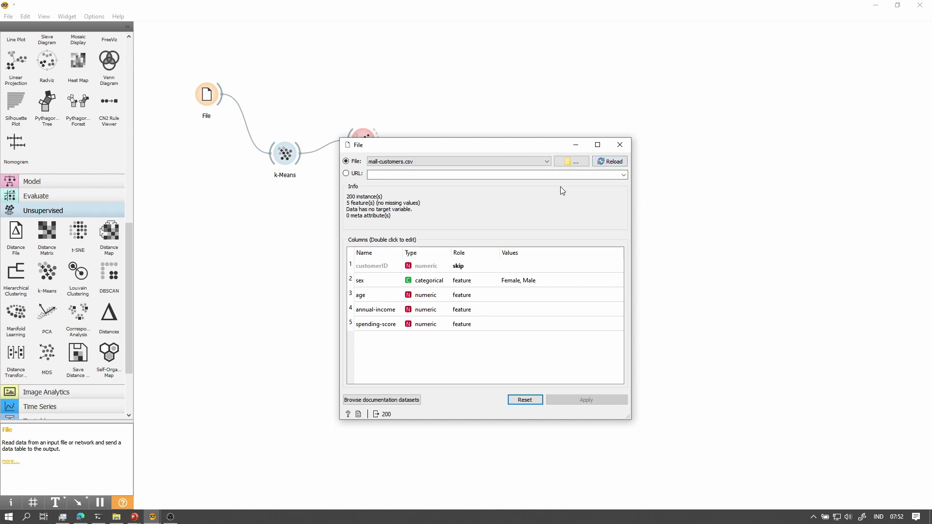
pyautogui.doubleClick(439, 275)
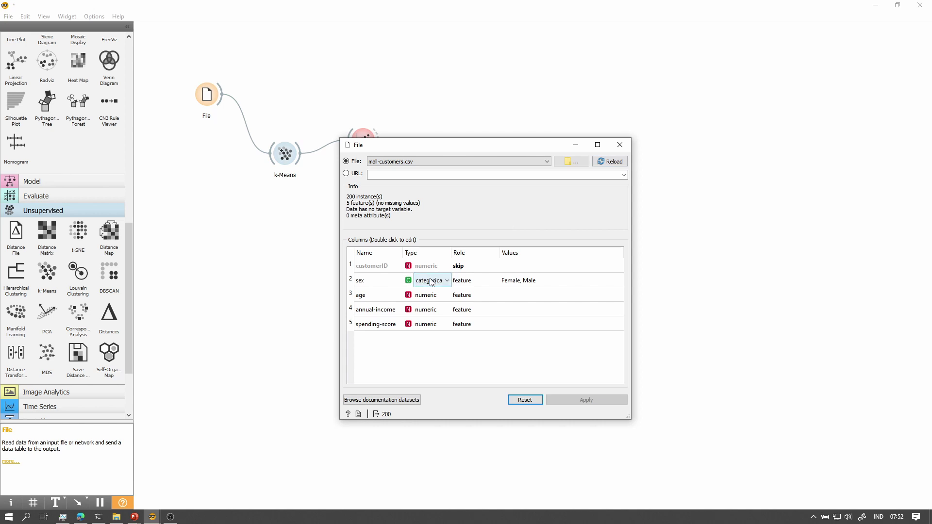
pyautogui.click(439, 280)
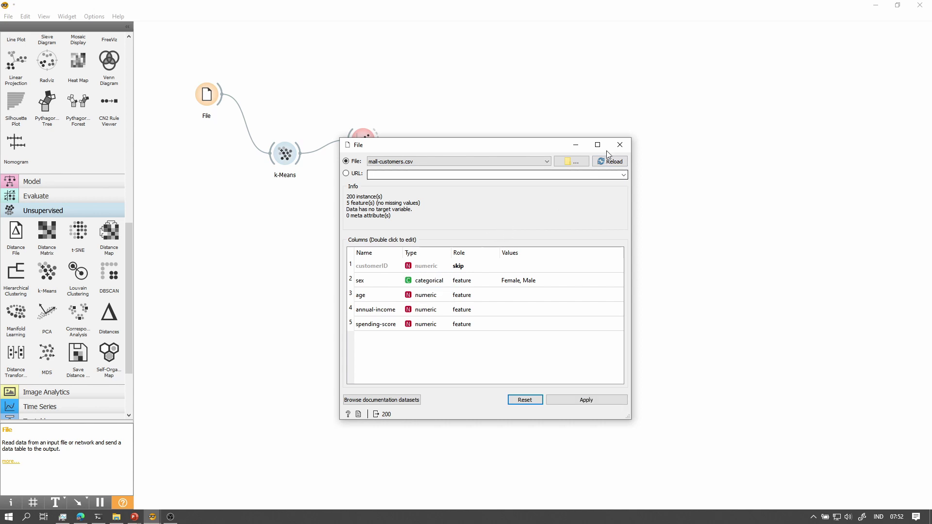
pyautogui.doubleClick(453, 286)
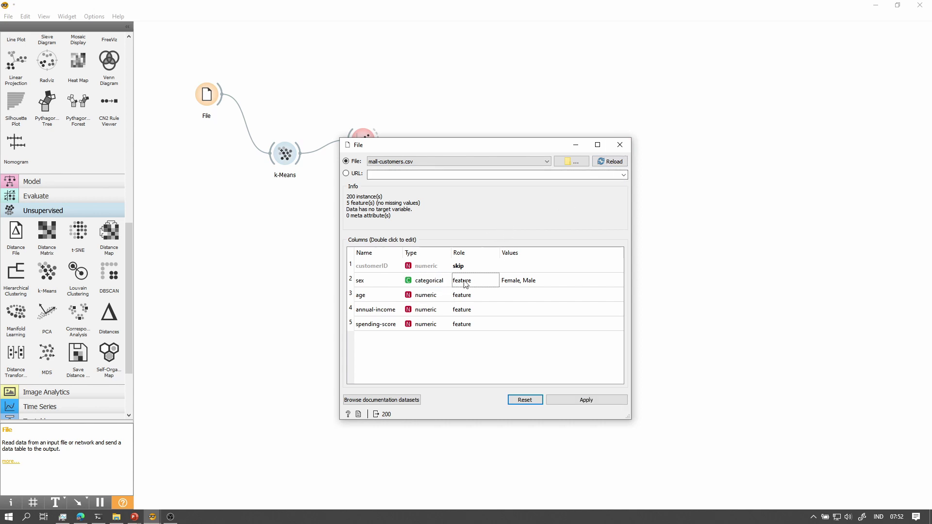
pyautogui.click(462, 315)
pyautogui.doubleClick(461, 295)
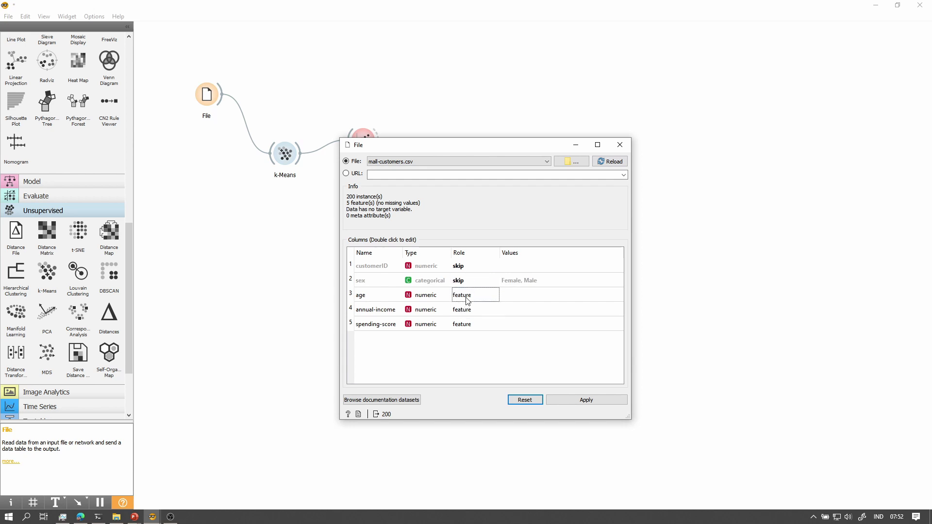
pyautogui.click(473, 331)
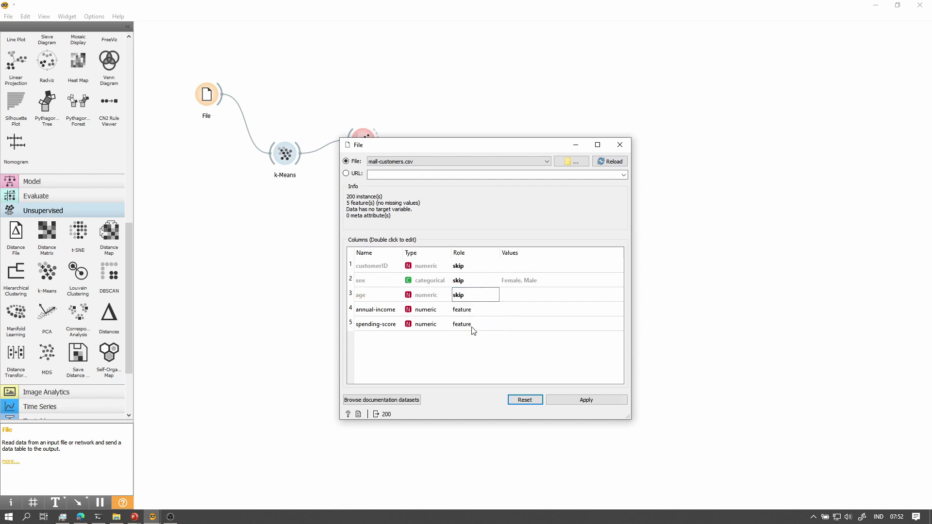
pyautogui.click(568, 401)
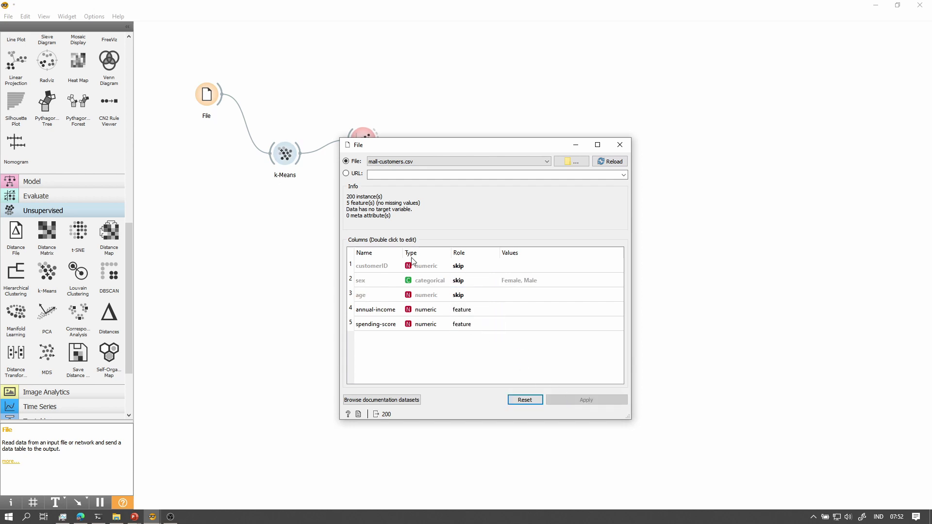
pyautogui.click(620, 144)
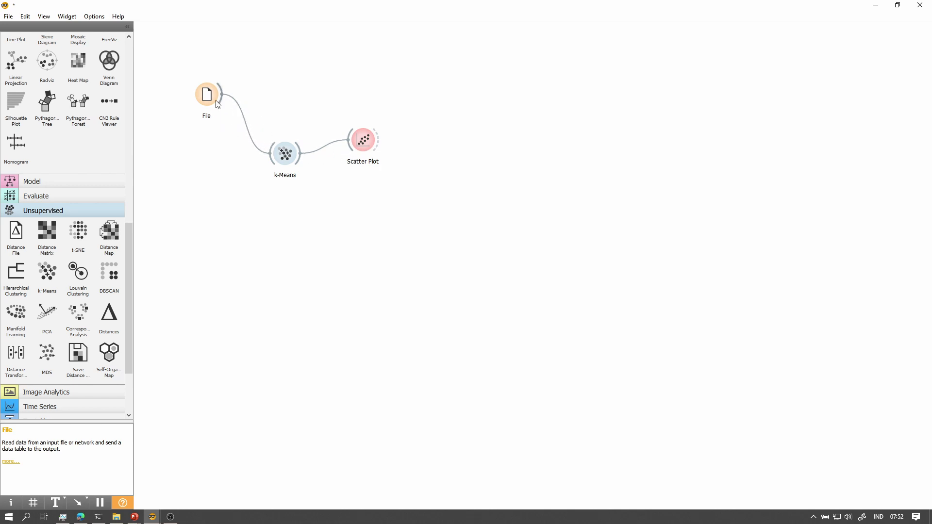
# Move the k-Means widget up closer to File's level and open the Scatter Plot to view the clusters.
pyautogui.moveTo(285, 152); pyautogui.dragTo(286, 109)
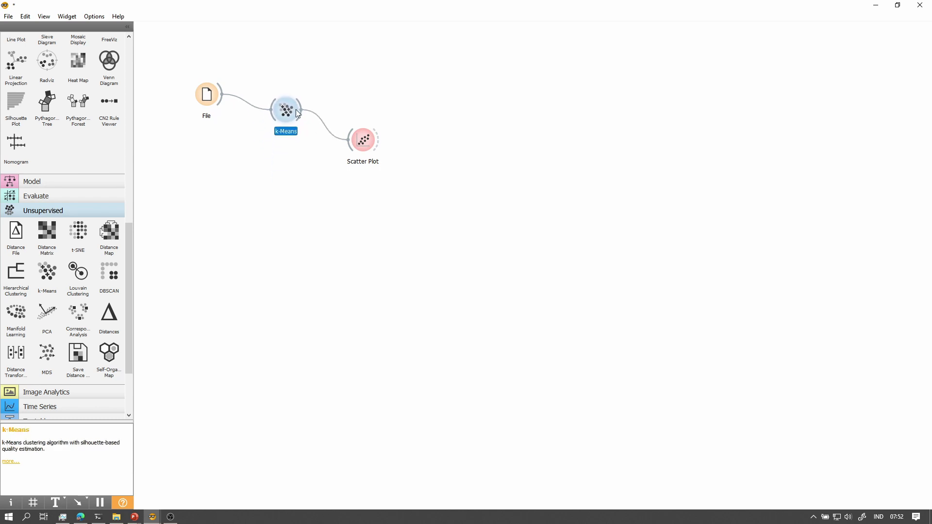
pyautogui.doubleClick(362, 142)
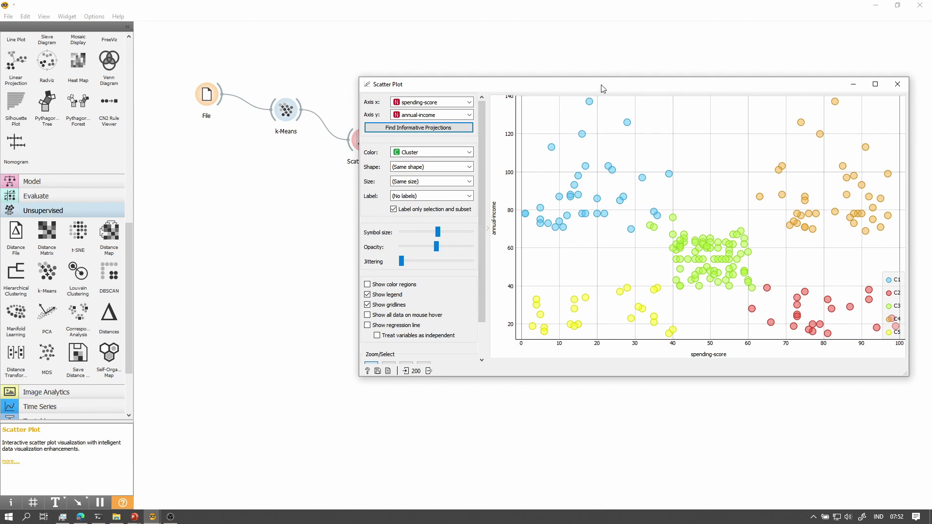
pyautogui.moveTo(602, 88); pyautogui.dragTo(579, 70)
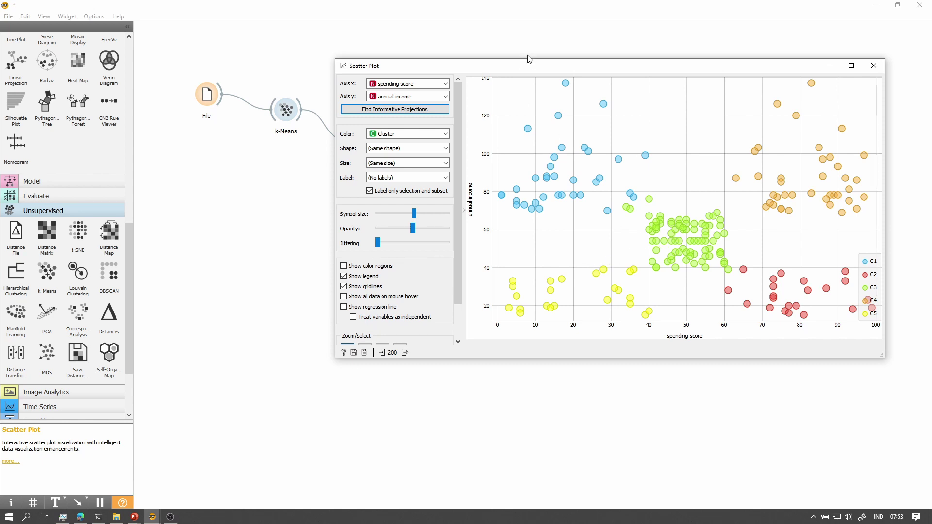
pyautogui.moveTo(524, 62); pyautogui.dragTo(557, 50)
# Open the k-Means settings and arrange them beside the scatter plot so both can be seen.
pyautogui.doubleClick(286, 110)
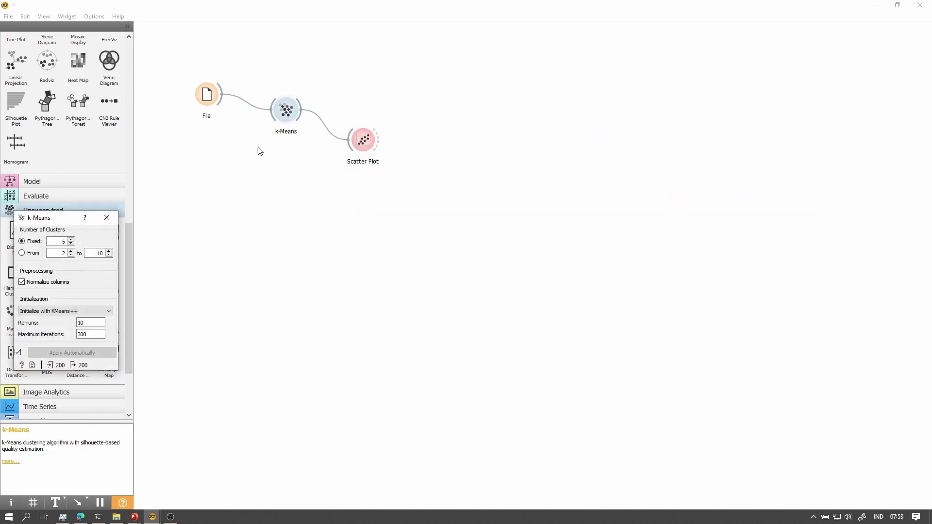
pyautogui.click(152, 516)
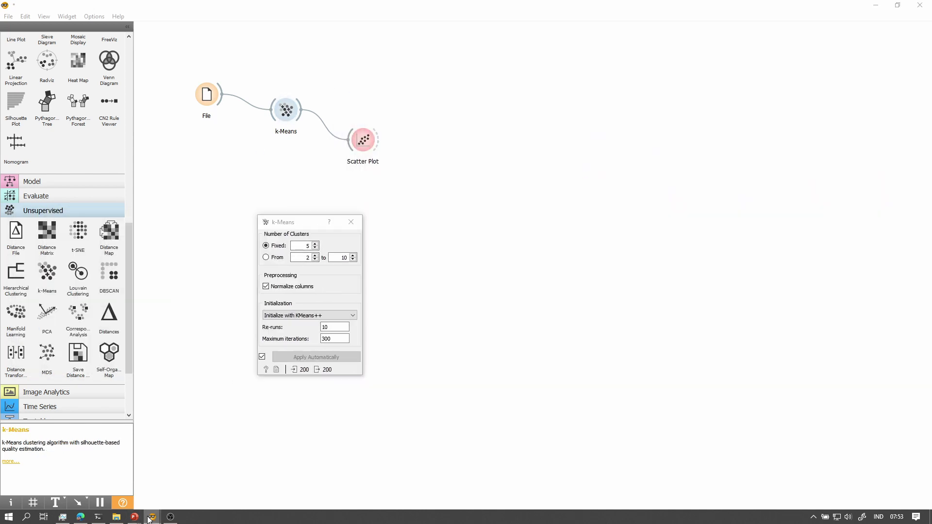
pyautogui.click(190, 480)
pyautogui.click(305, 234)
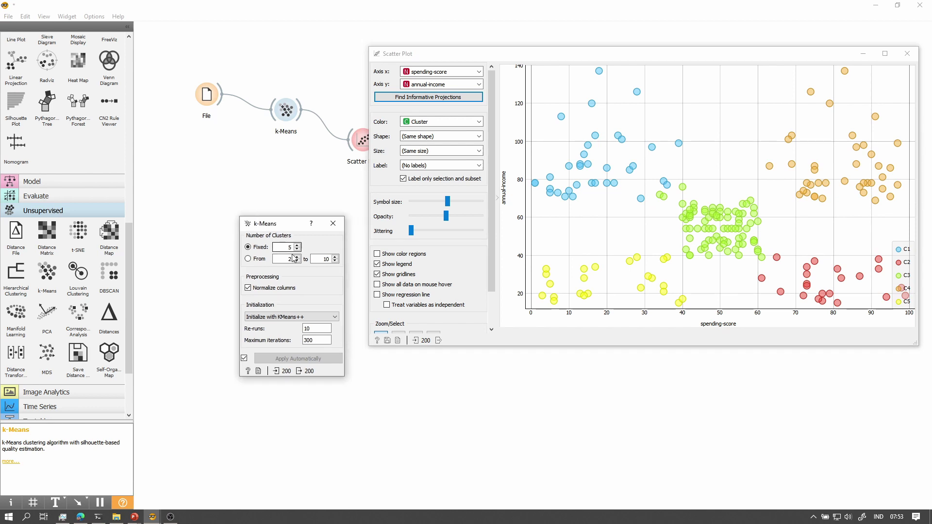
# Try different fixed numbers of clusters in k-Means, going down to 2 and up to 7.
pyautogui.click(298, 250)
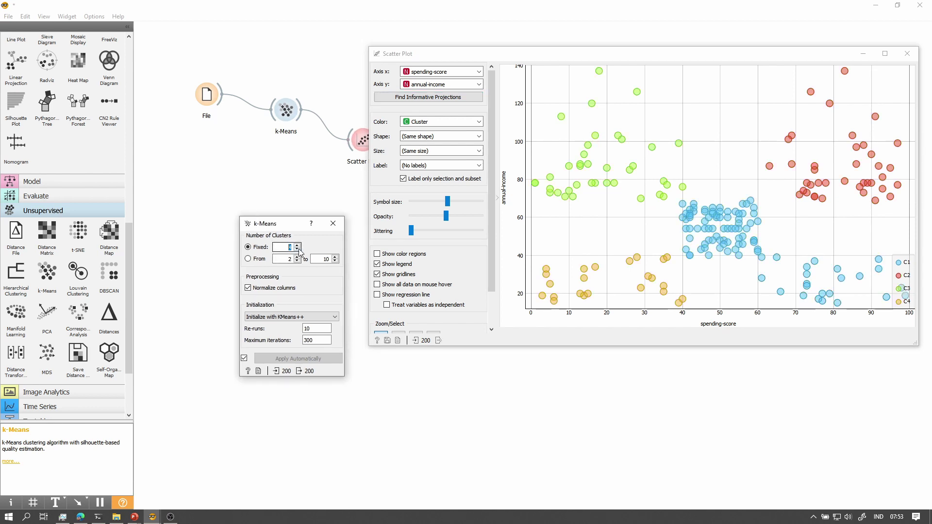
pyautogui.click(297, 250)
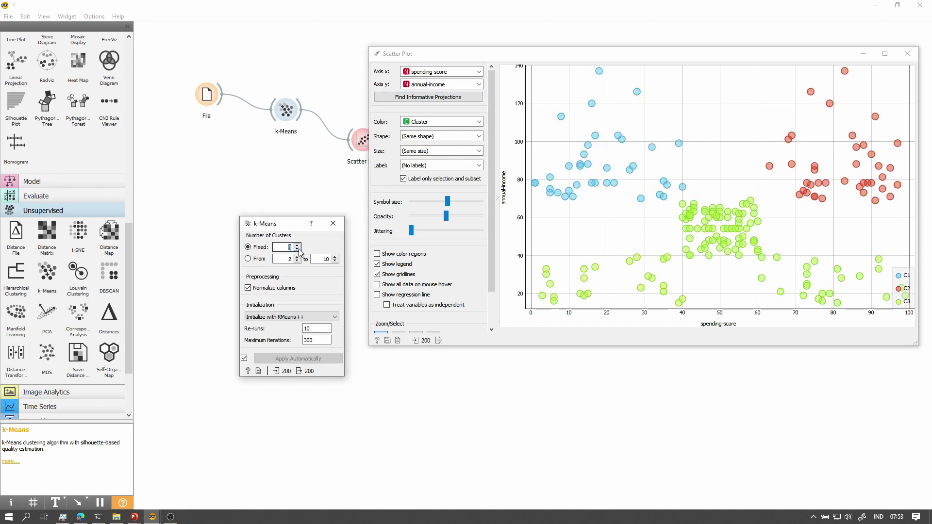
pyautogui.click(298, 249)
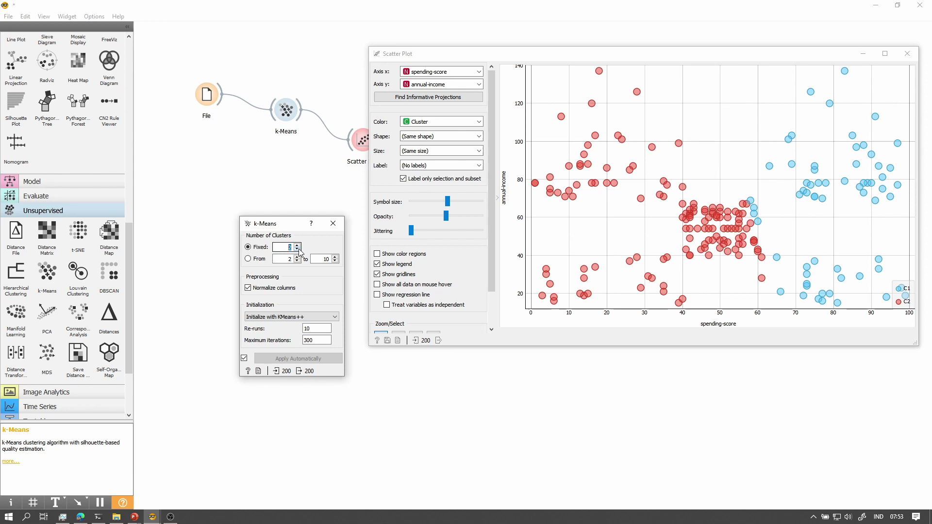
pyautogui.click(297, 245)
pyautogui.click(297, 245)
pyautogui.click(297, 246)
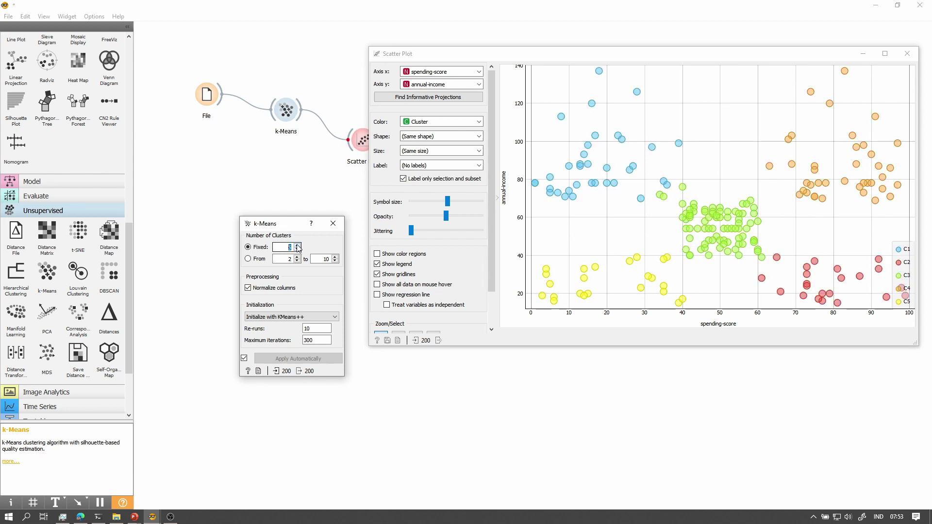
pyautogui.click(297, 245)
pyautogui.click(297, 245)
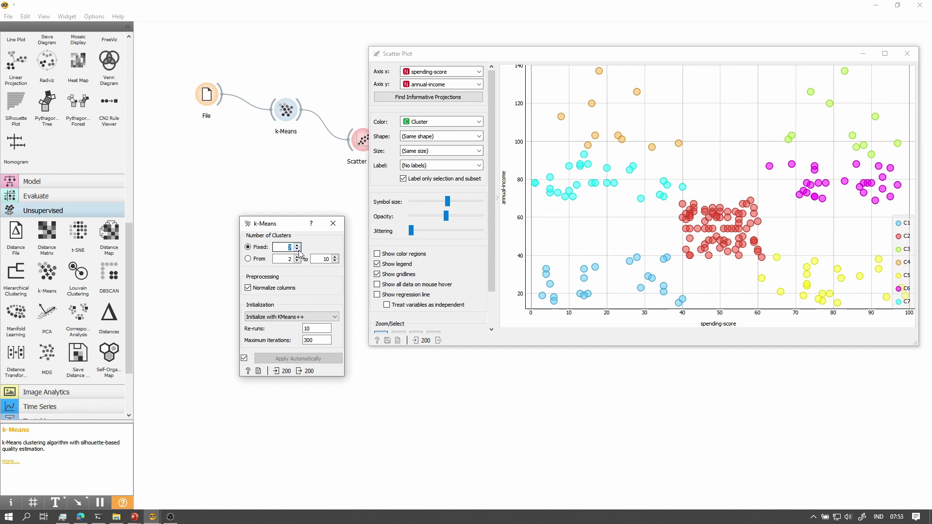
# Set the fixed number of k-Means clusters to 3.
pyautogui.click(297, 249)
pyautogui.click(297, 250)
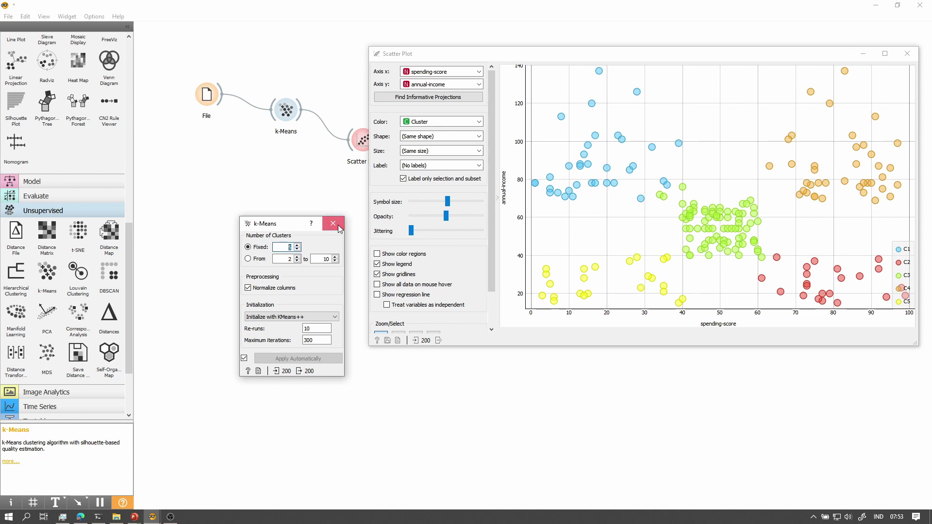
pyautogui.click(297, 250)
pyautogui.click(297, 250)
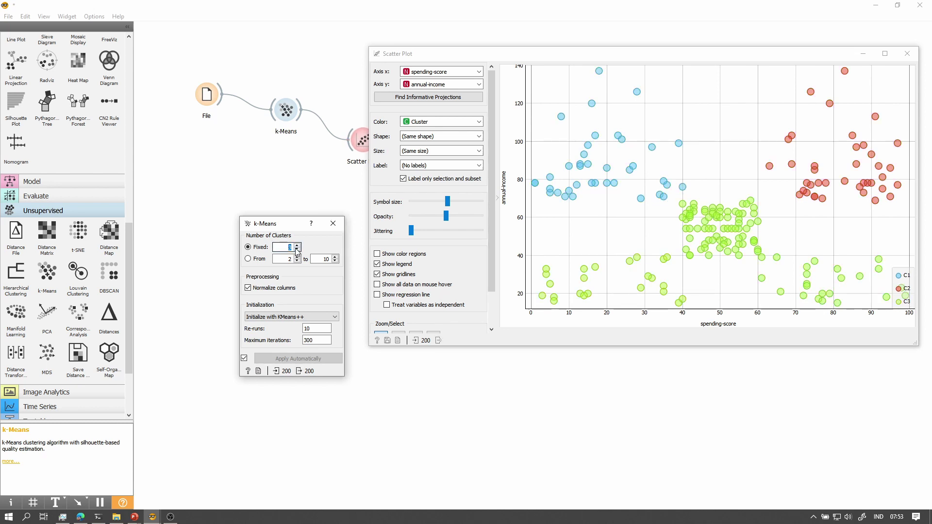
pyautogui.moveTo(274, 225); pyautogui.dragTo(236, 251)
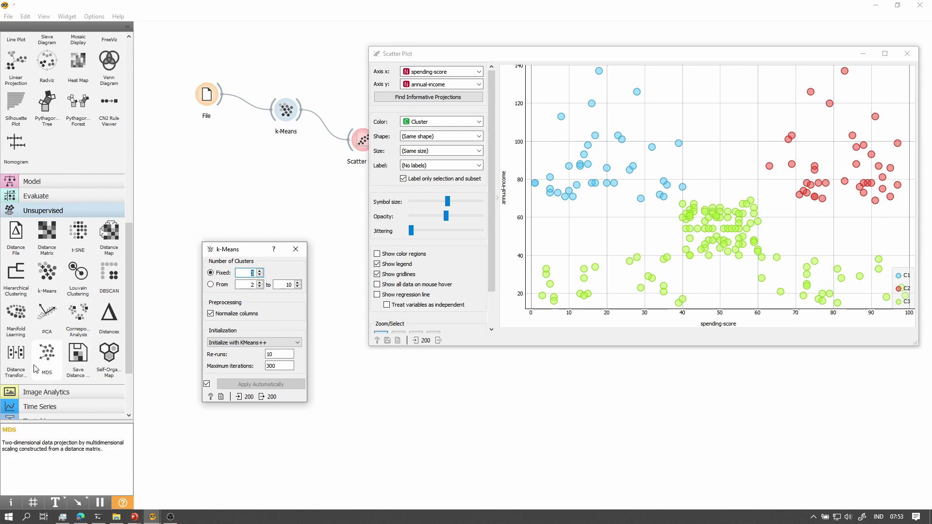
# Add a Silhouette Plot widget above the Scatter Plot, connect the k-Means output to it, and open it.
pyautogui.click(74, 197)
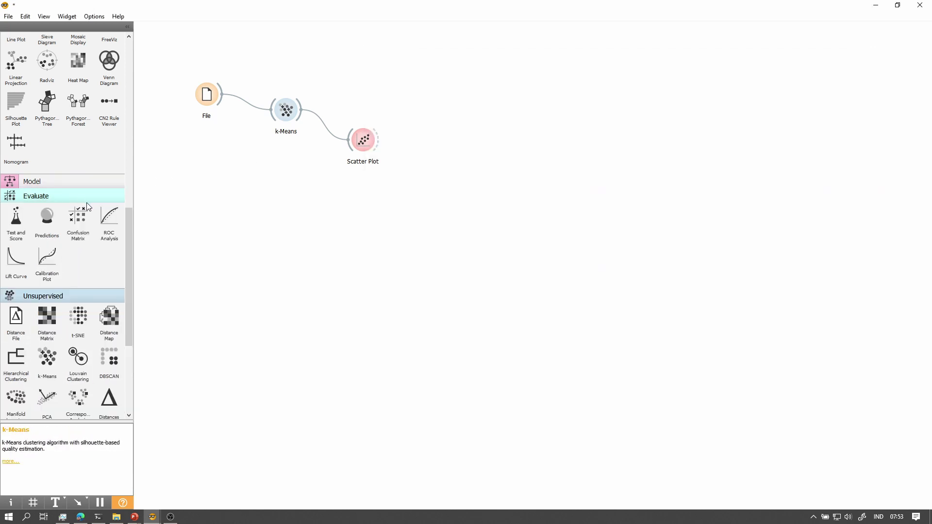
pyautogui.click(71, 194)
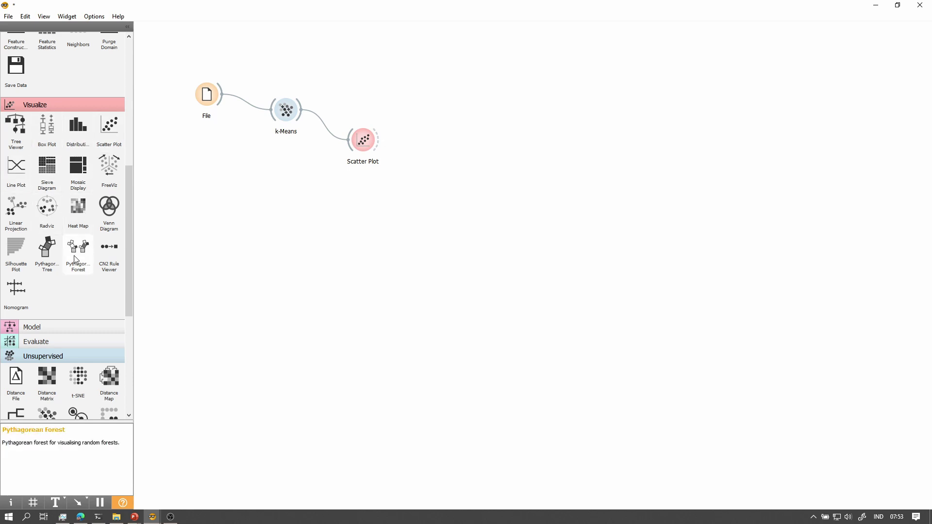
pyautogui.click(16, 251)
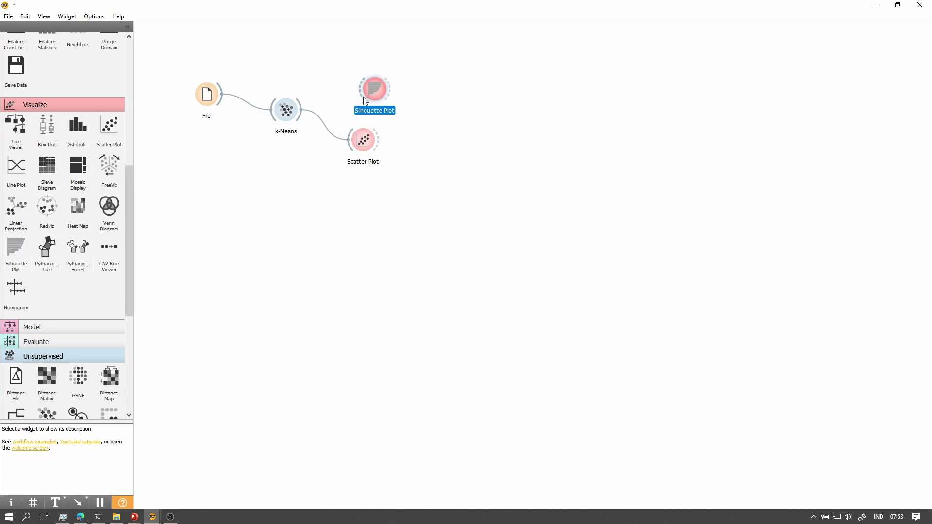
pyautogui.moveTo(373, 91); pyautogui.dragTo(359, 94)
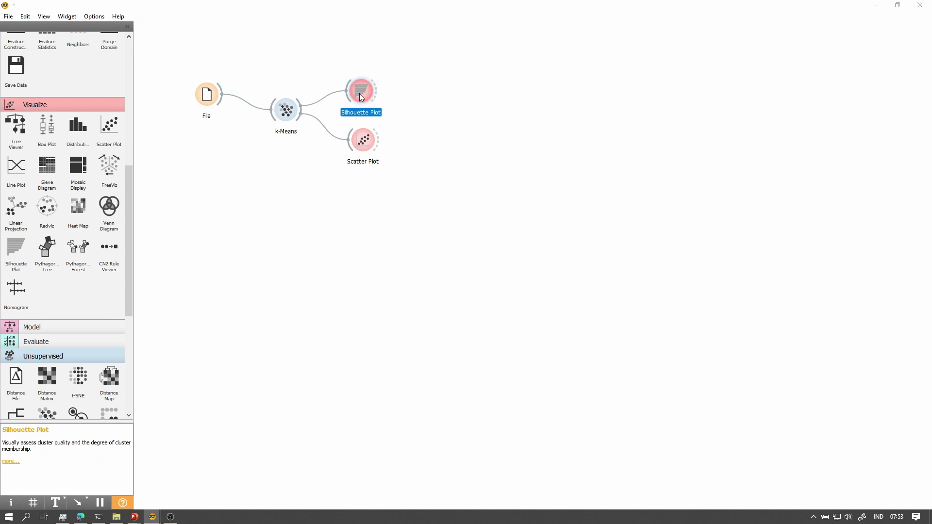
pyautogui.doubleClick(359, 94)
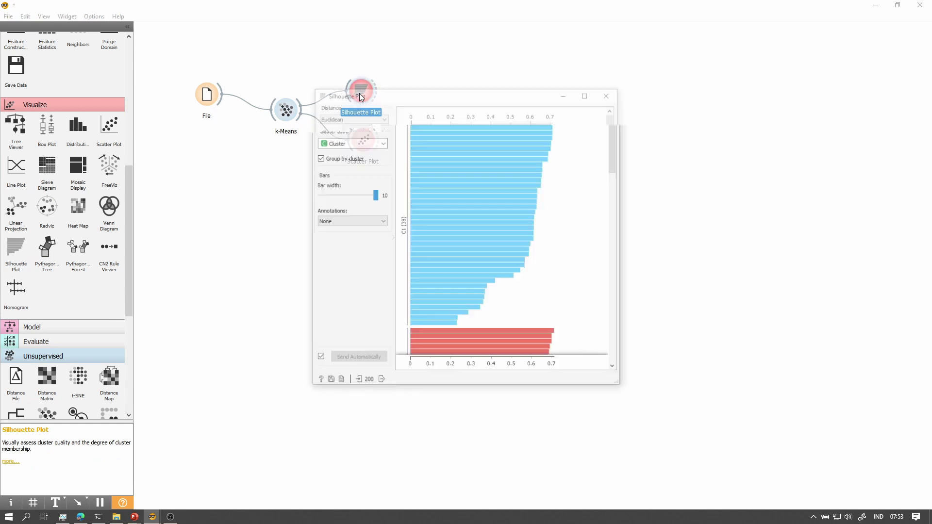